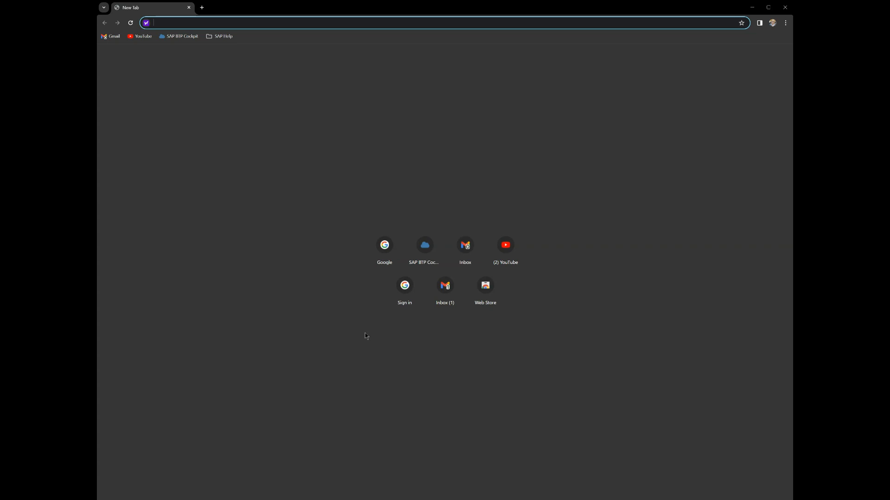
- Open the SAP BTP Cockpit at account.hana.ondemand.com and go to the trial home
{"action": "type", "text": "https://account.hana.onde"}
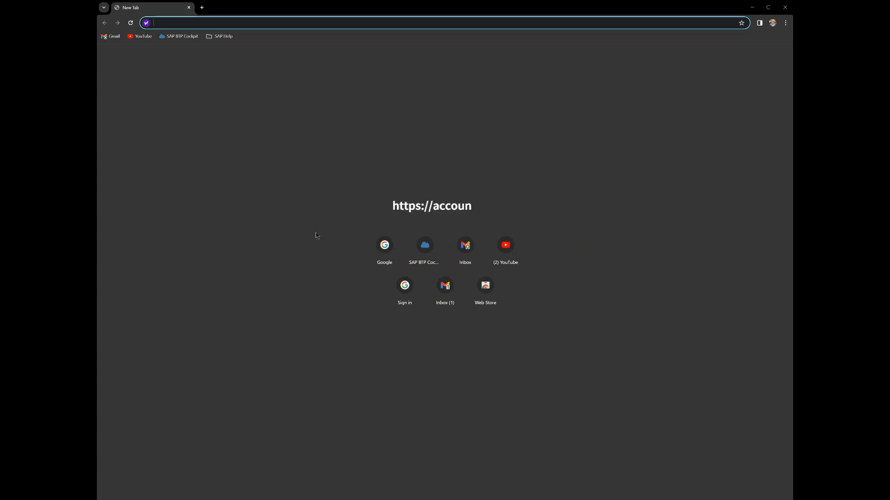
{"action": "left_click", "coordinate": [178, 36]}
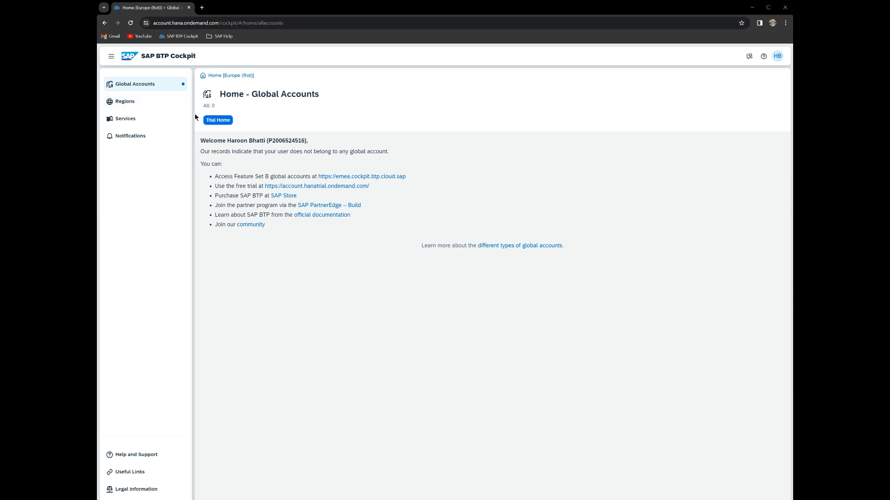
{"action": "left_click", "coordinate": [225, 121]}
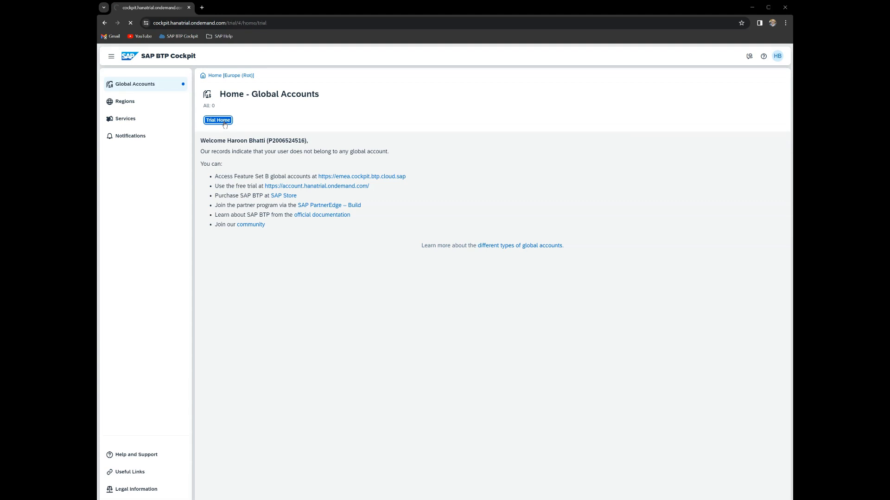
- Verify the telephone number with a newly requested verification code, and accept the SAP BTP Trial terms and conditions
{"action": "left_click", "coordinate": [464, 192]}
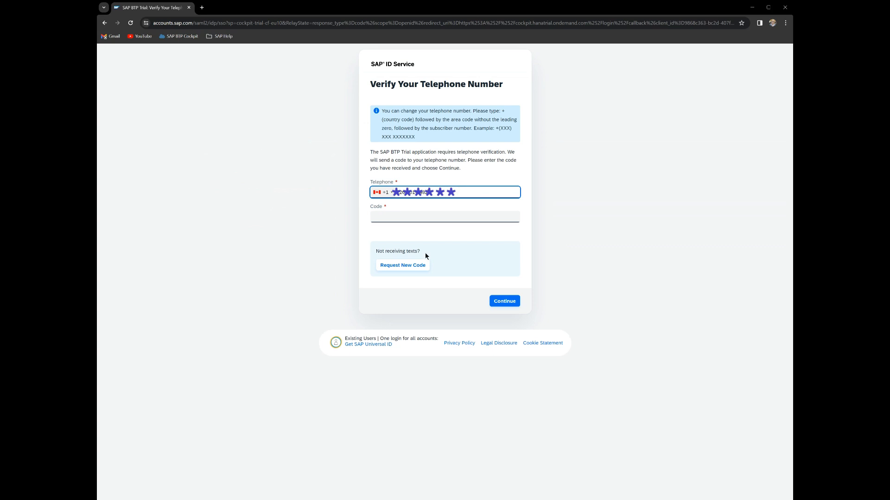
{"action": "left_click", "coordinate": [408, 267]}
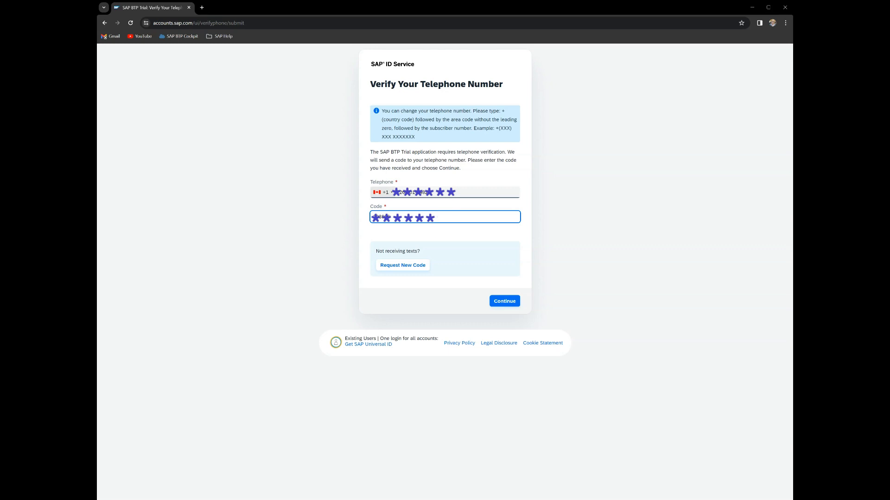
{"action": "left_click", "coordinate": [504, 305]}
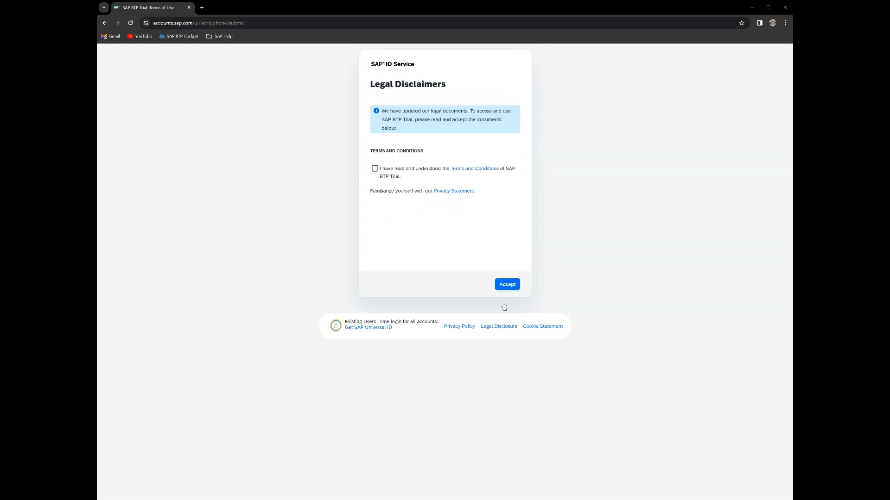
{"action": "left_click", "coordinate": [375, 169]}
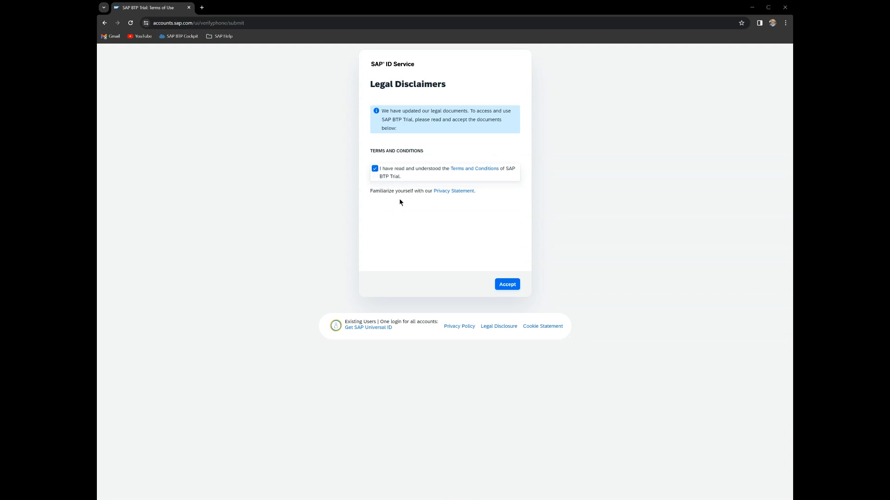
{"action": "left_click", "coordinate": [509, 288]}
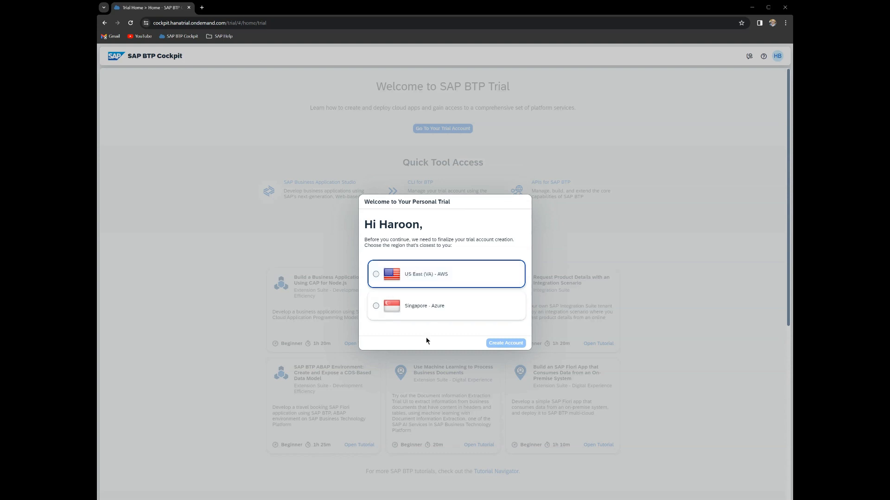
- Create the personal trial account in the US East (VA) - AWS region and complete its setup
{"action": "left_click", "coordinate": [376, 274]}
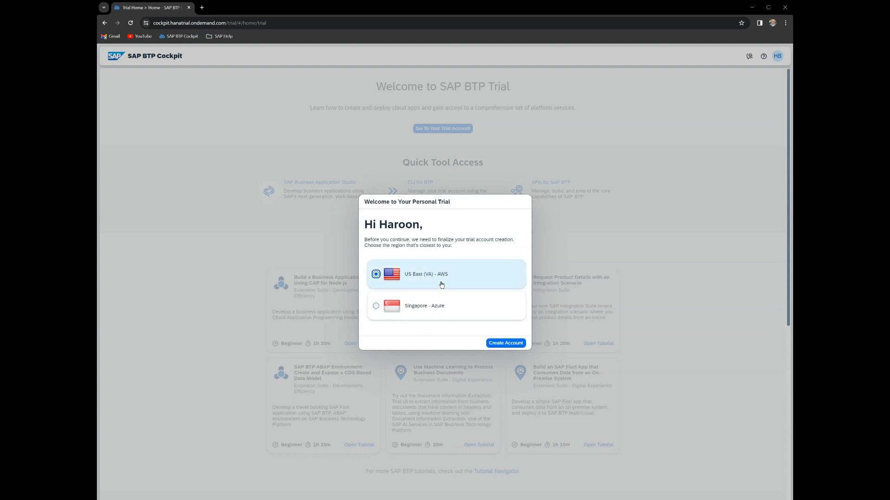
{"action": "left_click", "coordinate": [507, 344]}
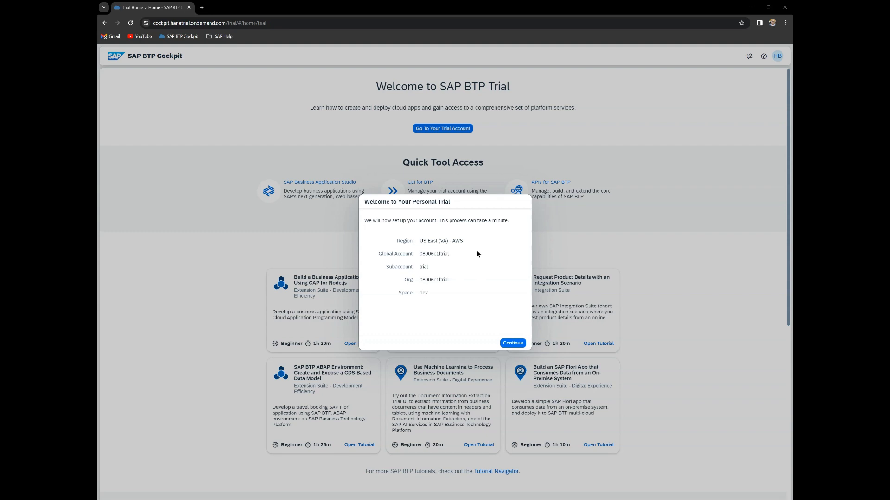
{"action": "left_click", "coordinate": [512, 343]}
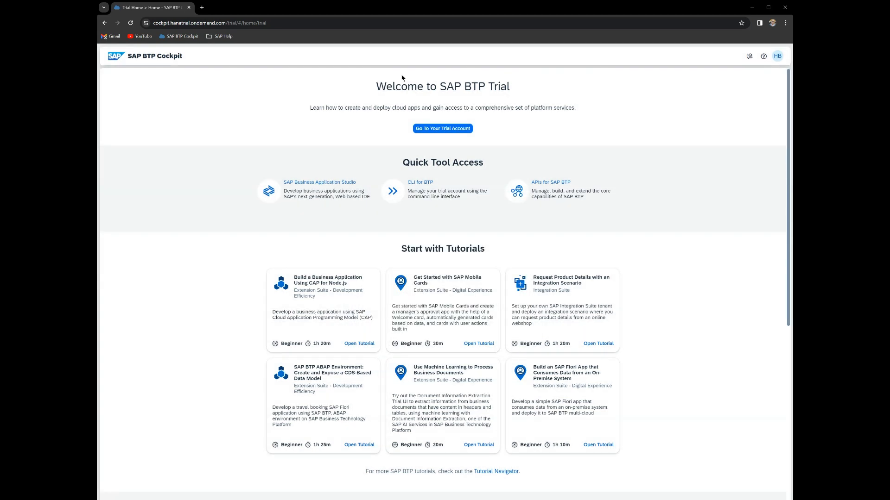
- Enter the trial global account, dismiss the trial period notice, and open the trial subaccount
{"action": "left_click", "coordinate": [435, 131]}
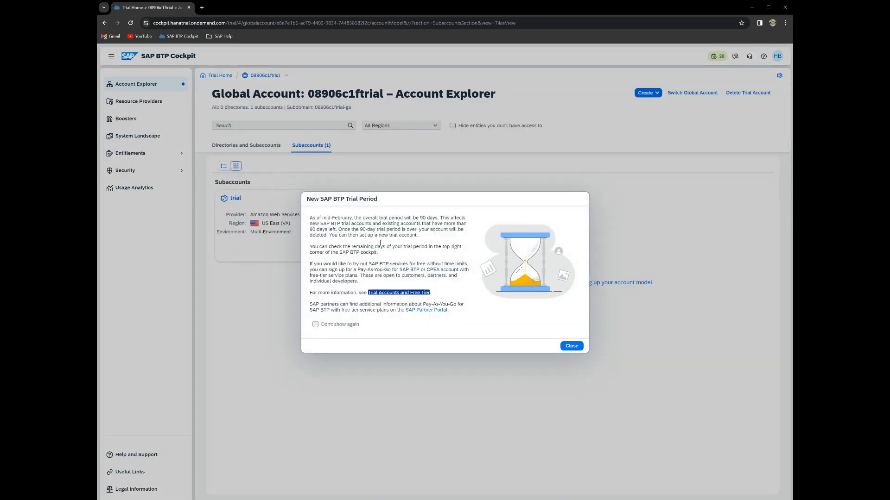
{"action": "left_click", "coordinate": [569, 346]}
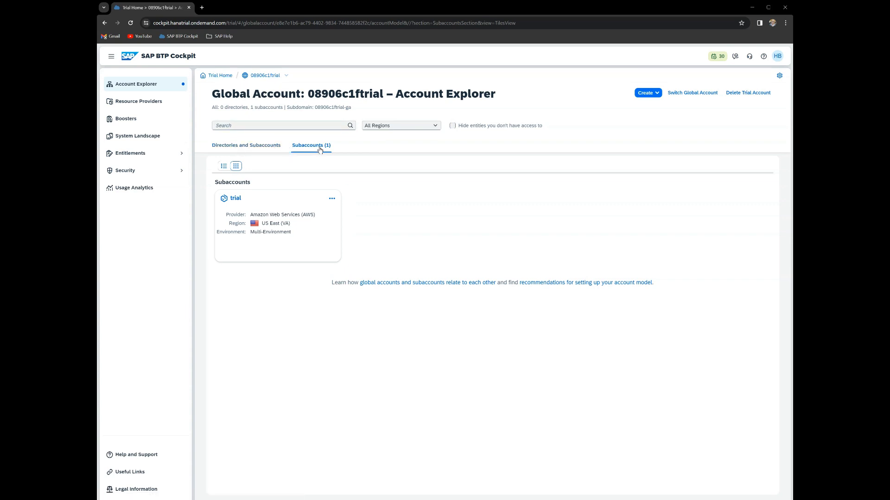
{"action": "left_click", "coordinate": [324, 231]}
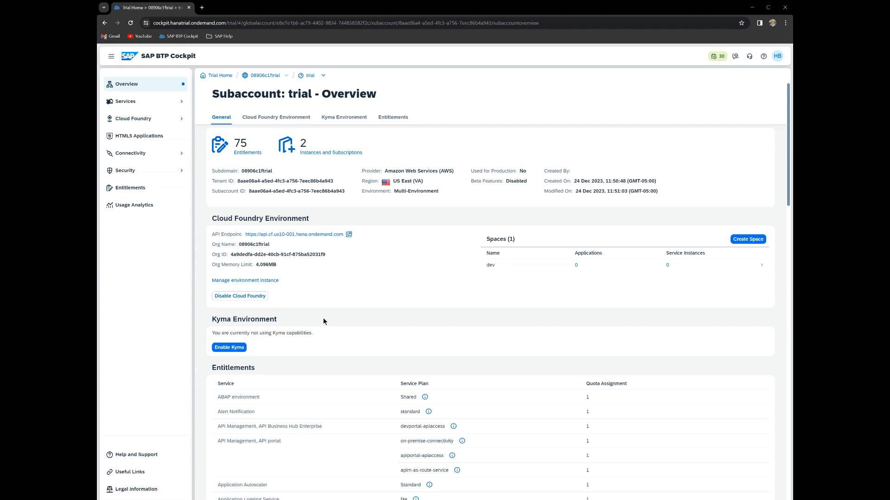
- Delete the SAP Business Application Studio subscription from the trial subaccount's instances and subscriptions
{"action": "scroll", "coordinate": [324, 318], "scroll_direction": "down", "scroll_amount": 3}
{"action": "scroll", "coordinate": [324, 315], "scroll_direction": "down", "scroll_amount": 3}
{"action": "scroll", "coordinate": [324, 315], "scroll_direction": "up", "scroll_amount": 6}
{"action": "left_click", "coordinate": [320, 153]}
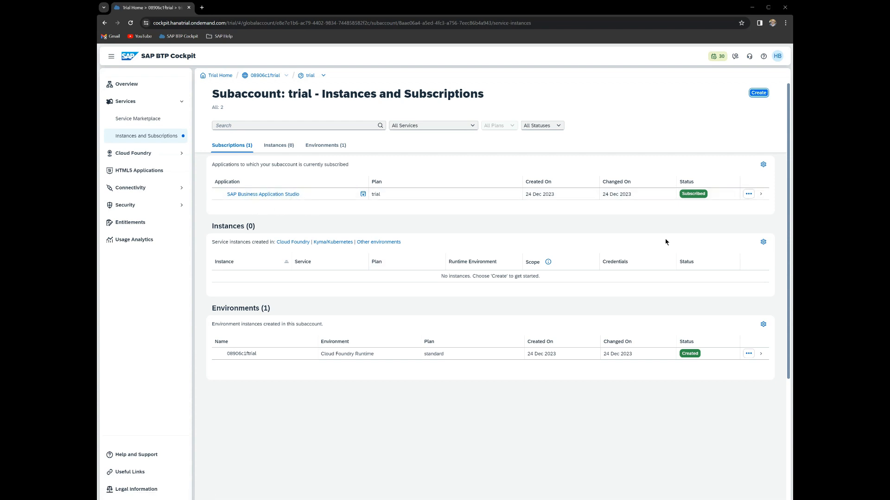
{"action": "left_click", "coordinate": [748, 195]}
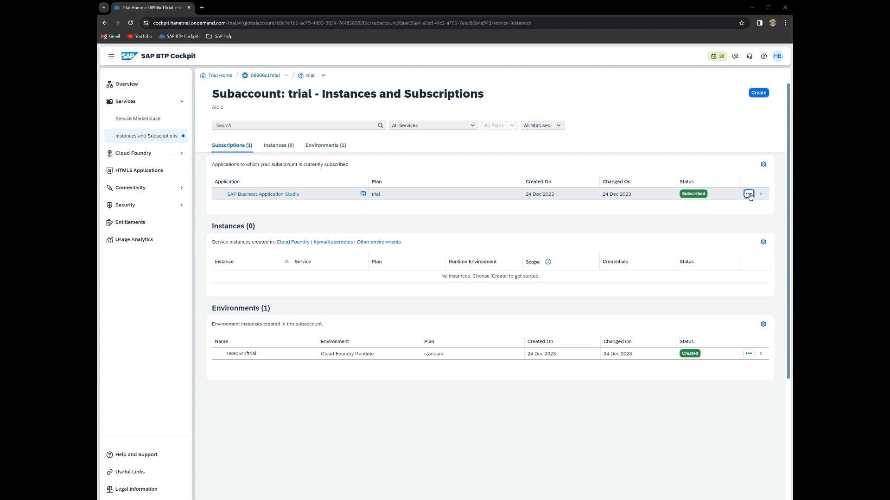
{"action": "left_click", "coordinate": [747, 243]}
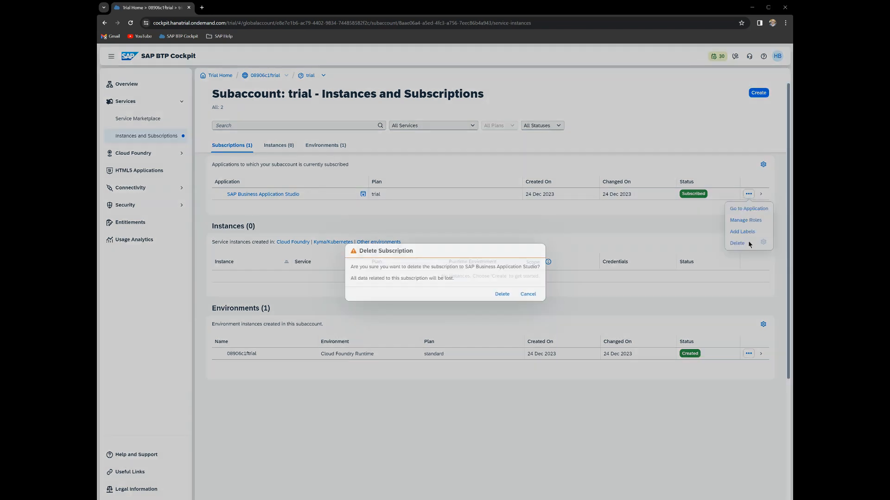
{"action": "left_click", "coordinate": [502, 295]}
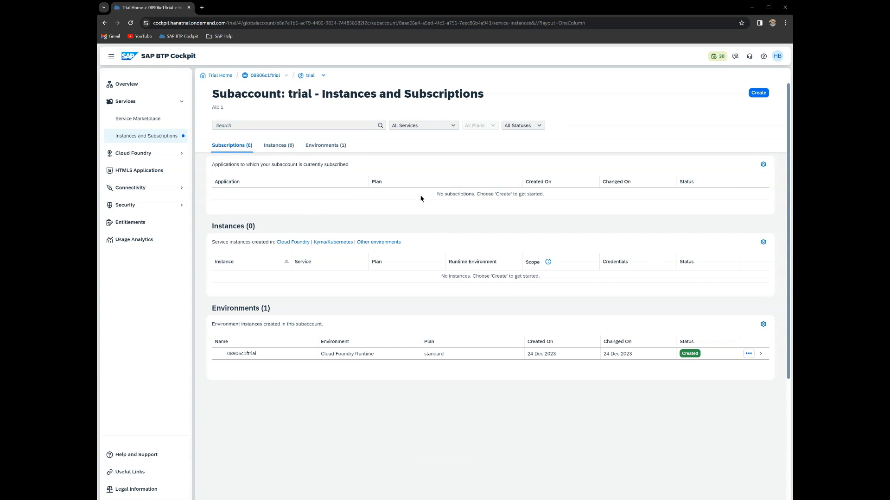
- Create a subscription to the Integration Suite service with the trial plan
{"action": "left_click", "coordinate": [759, 93]}
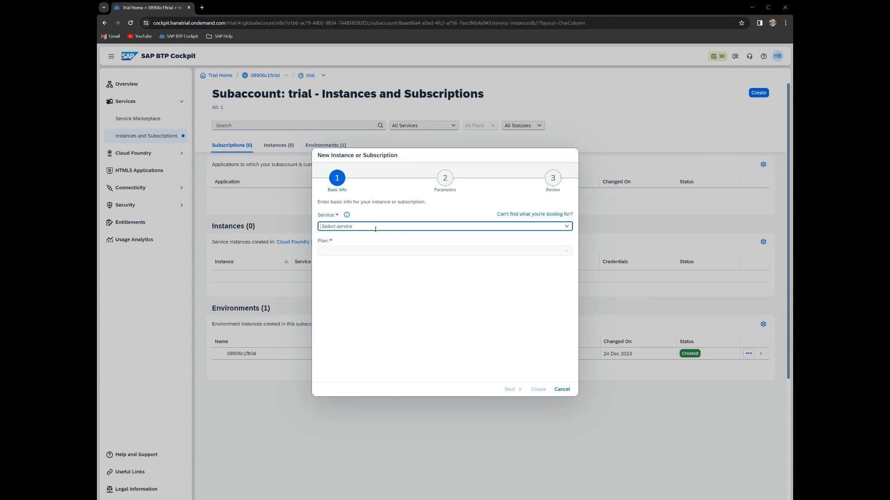
{"action": "type", "text": "Int"}
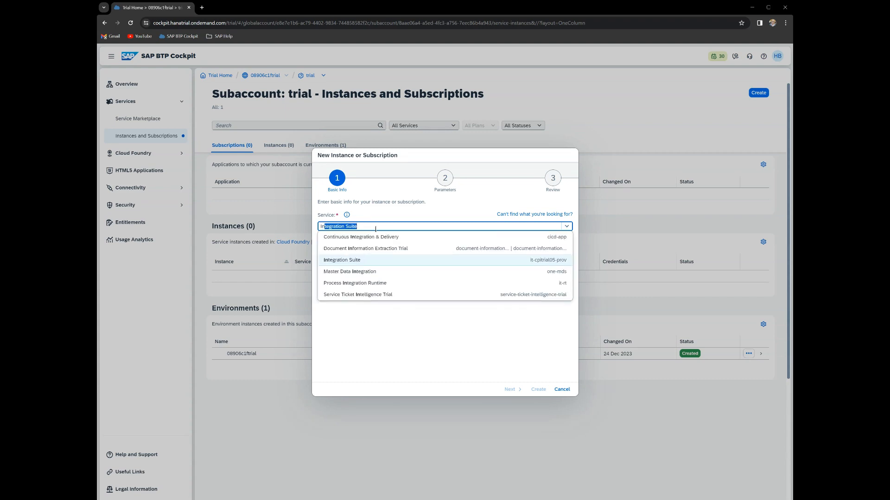
{"action": "type", "text": "eg"}
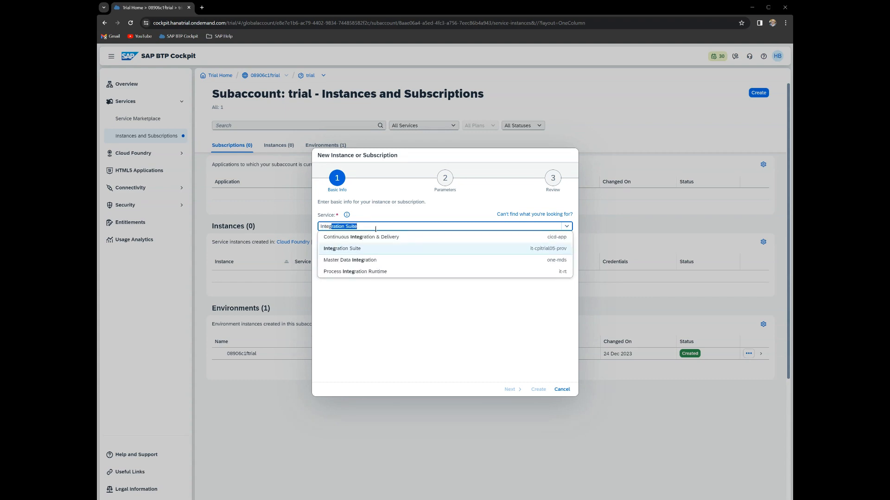
{"action": "left_click", "coordinate": [357, 253]}
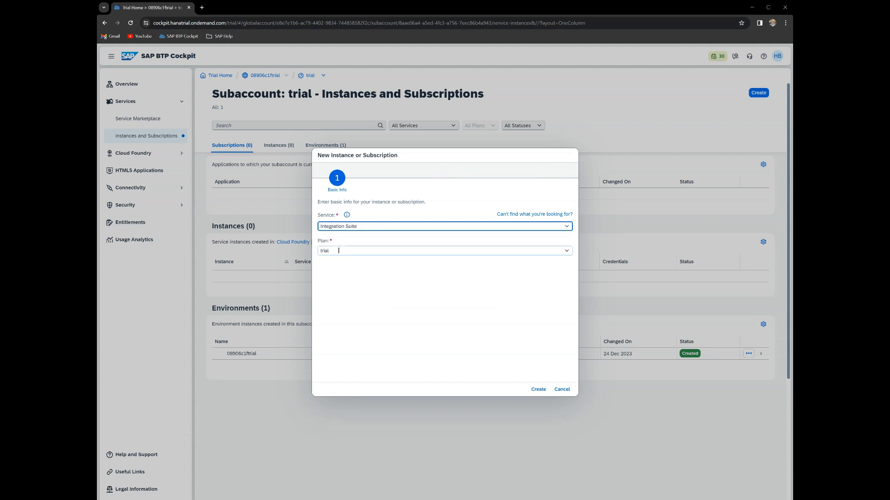
{"action": "left_click", "coordinate": [566, 253]}
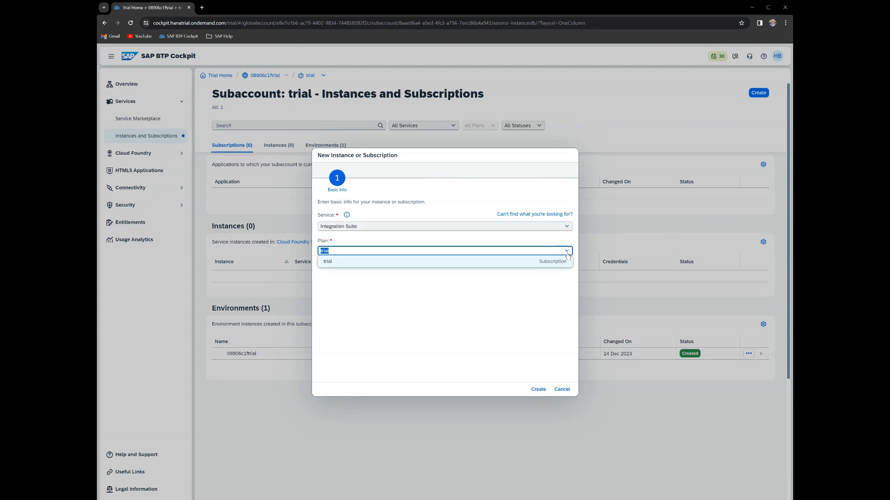
{"action": "left_click", "coordinate": [567, 254]}
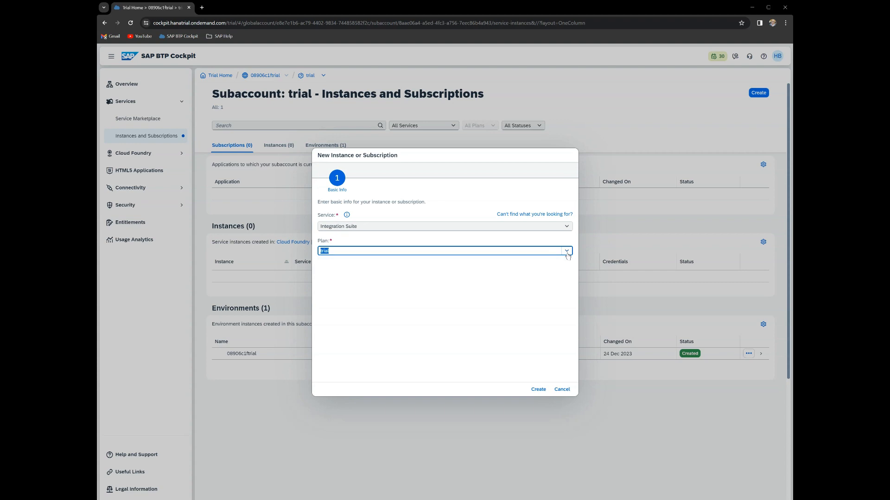
{"action": "left_click", "coordinate": [537, 389]}
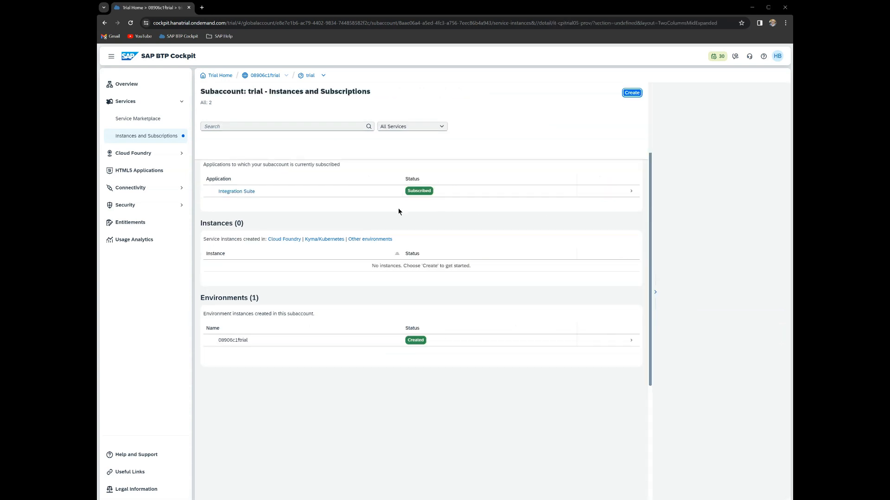
- Launch the Integration Suite application from its subscription to check access, and return to the trial subaccount in the cockpit
{"action": "left_click", "coordinate": [260, 192]}
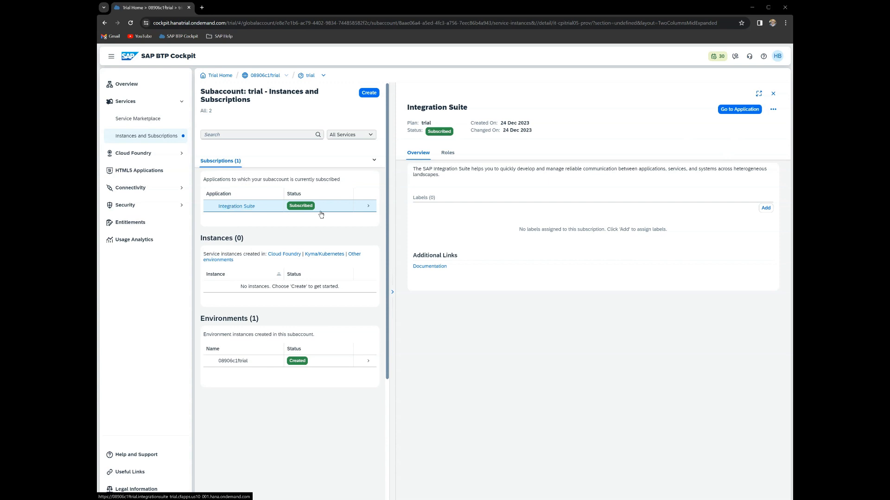
{"action": "left_click", "coordinate": [730, 111]}
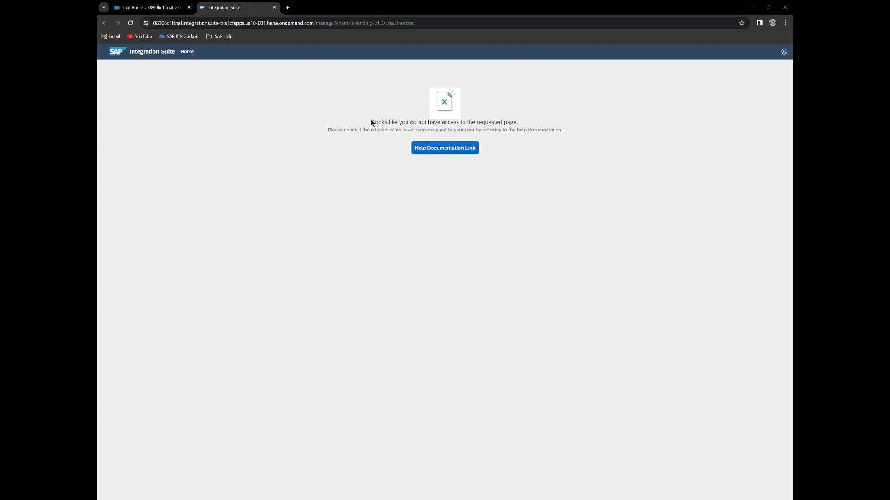
{"action": "left_click_drag", "start_coordinate": [372, 122], "coordinate": [526, 126]}
{"action": "left_click", "coordinate": [504, 126]}
{"action": "left_click", "coordinate": [159, 8]}
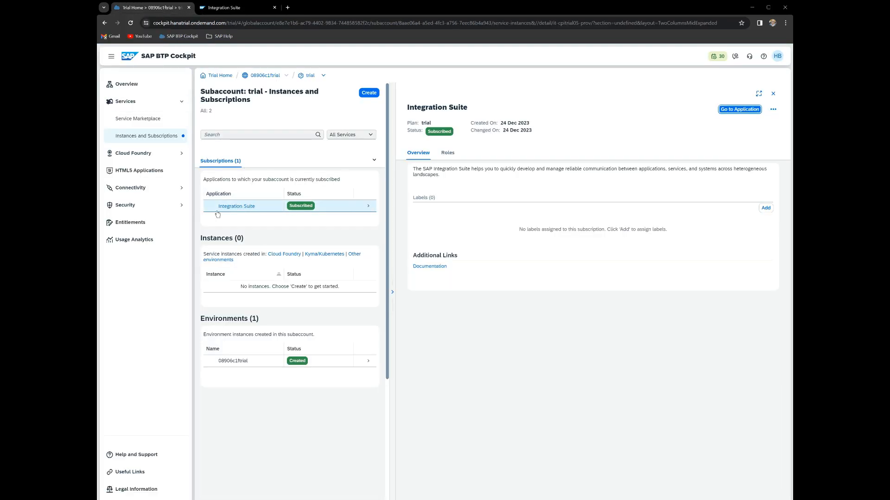
- Assign the Integration_Provisioner role collection to the existing user in the trial subaccount's security settings
{"action": "left_click", "coordinate": [134, 207]}
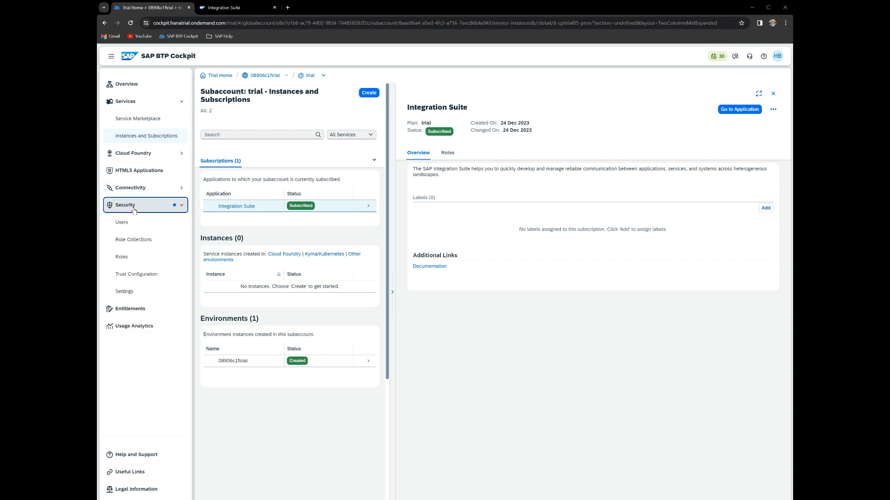
{"action": "left_click", "coordinate": [126, 223]}
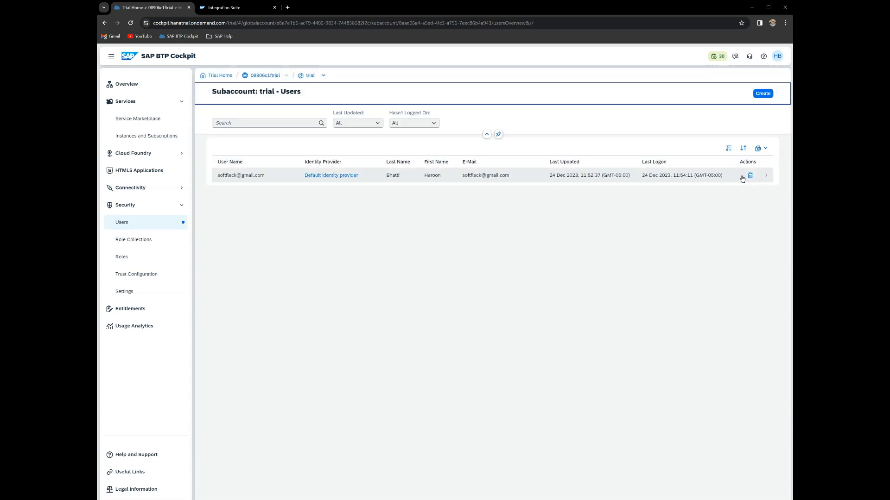
{"action": "left_click", "coordinate": [765, 177]}
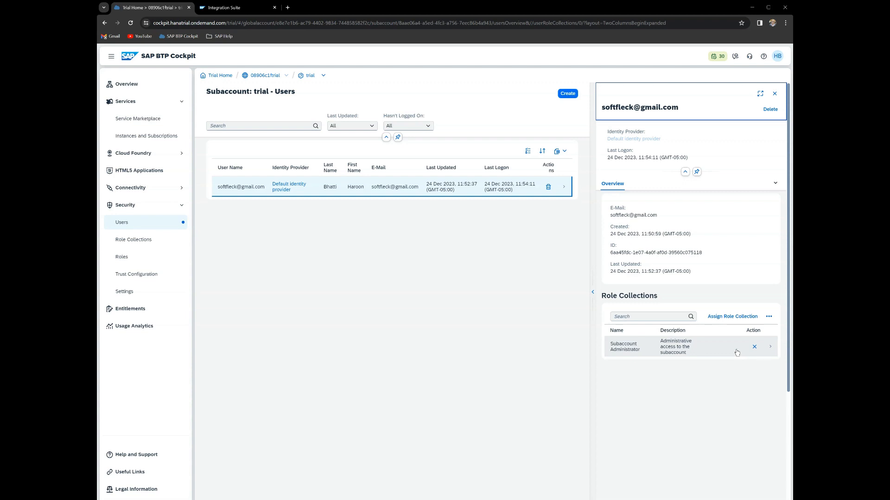
{"action": "left_click", "coordinate": [733, 319]}
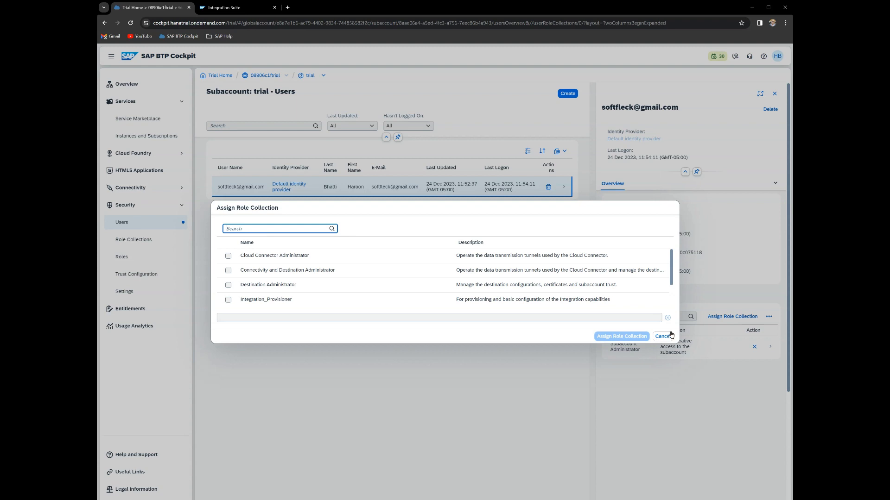
{"action": "left_click", "coordinate": [228, 300]}
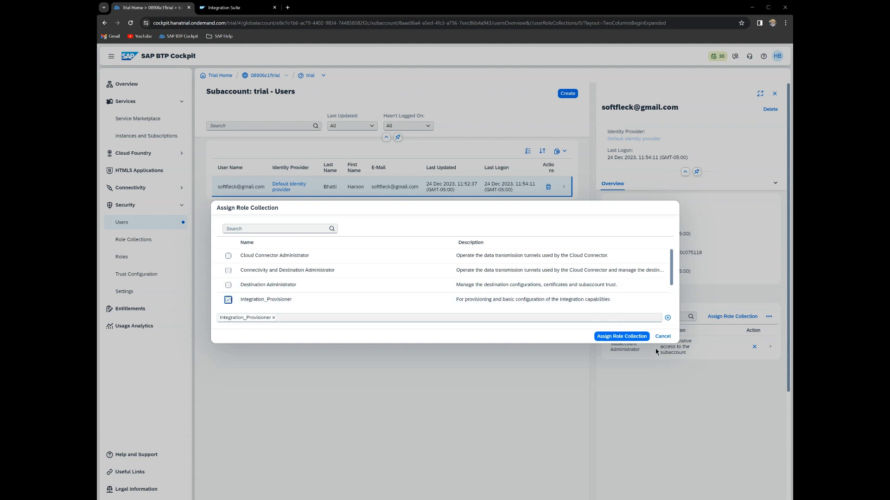
{"action": "left_click", "coordinate": [622, 337]}
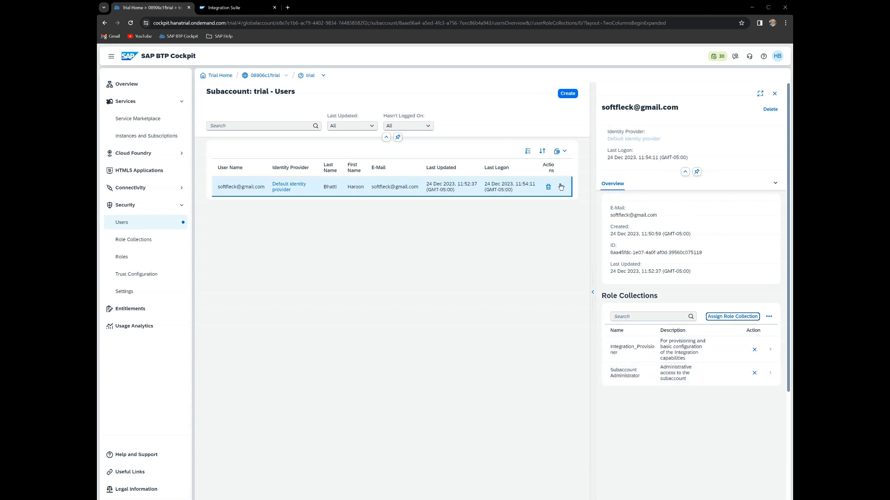
- Sign out of both the BTP cockpit and Integration Suite, and close the browser
{"action": "left_click", "coordinate": [778, 56]}
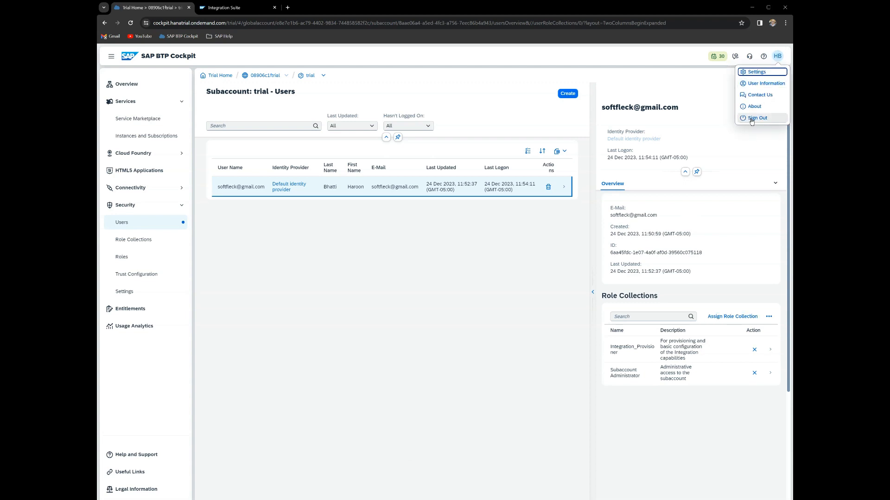
{"action": "left_click", "coordinate": [752, 118]}
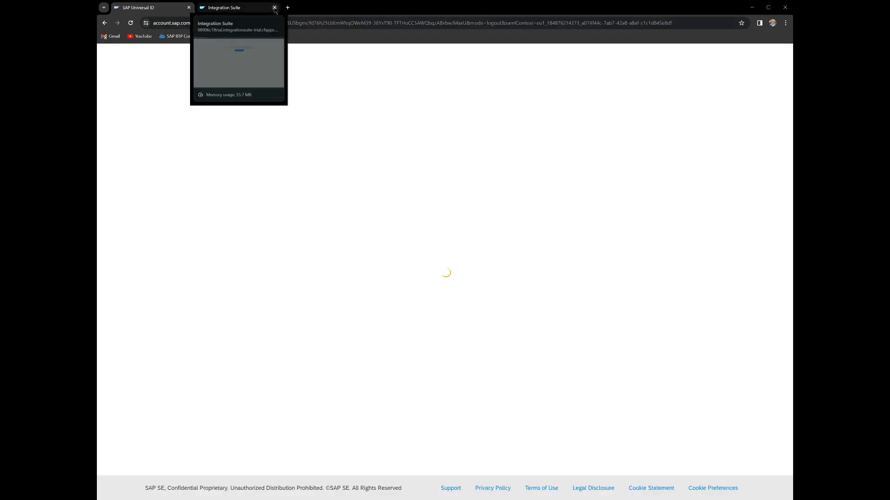
{"action": "left_click", "coordinate": [275, 11]}
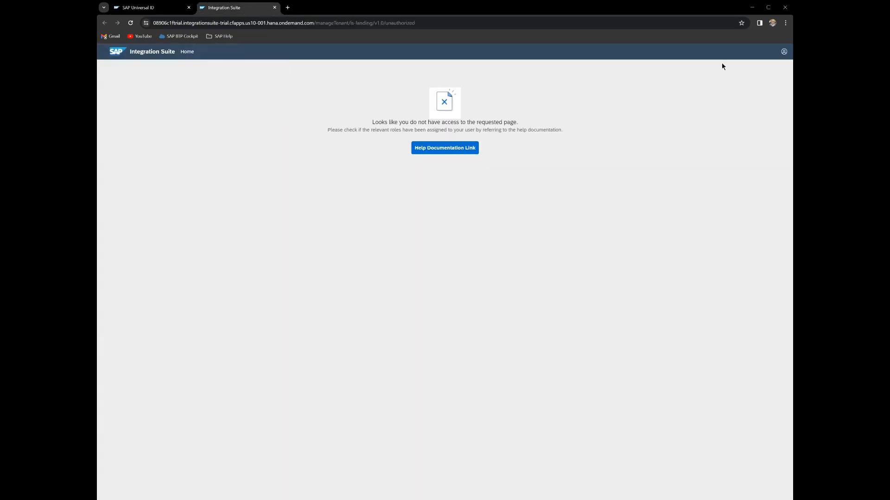
{"action": "left_click", "coordinate": [782, 54]}
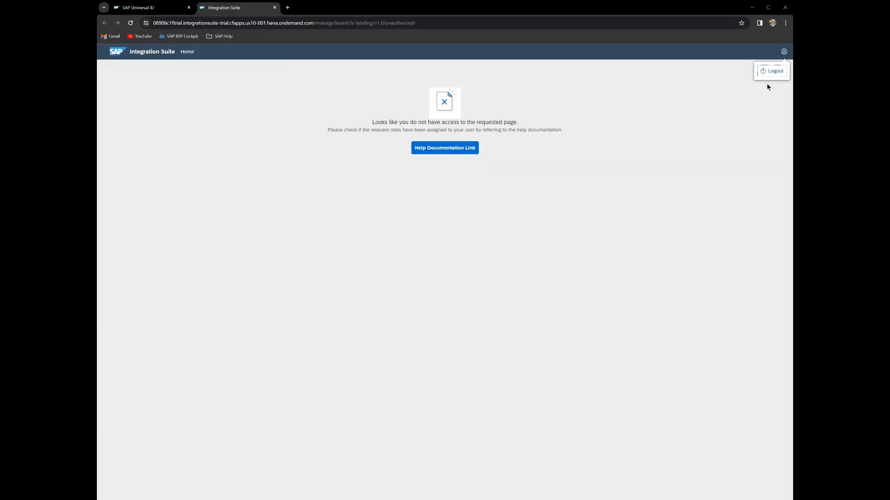
{"action": "left_click", "coordinate": [771, 72]}
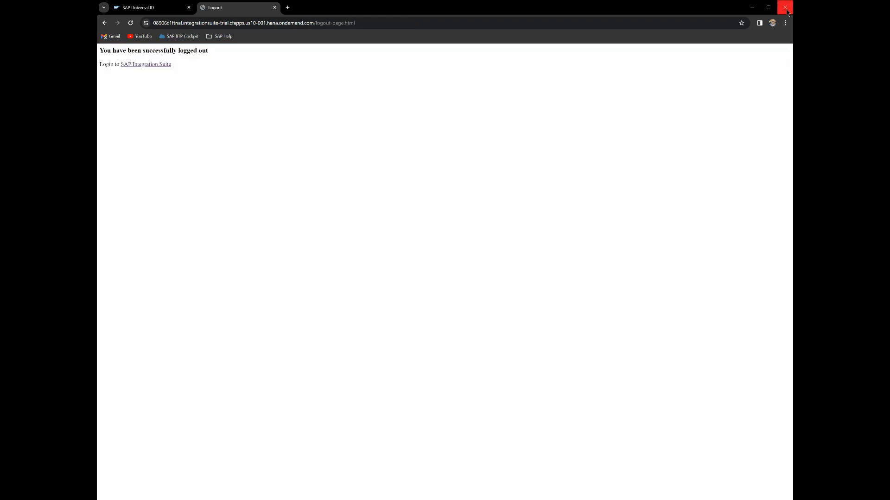
{"action": "left_click", "coordinate": [786, 9]}
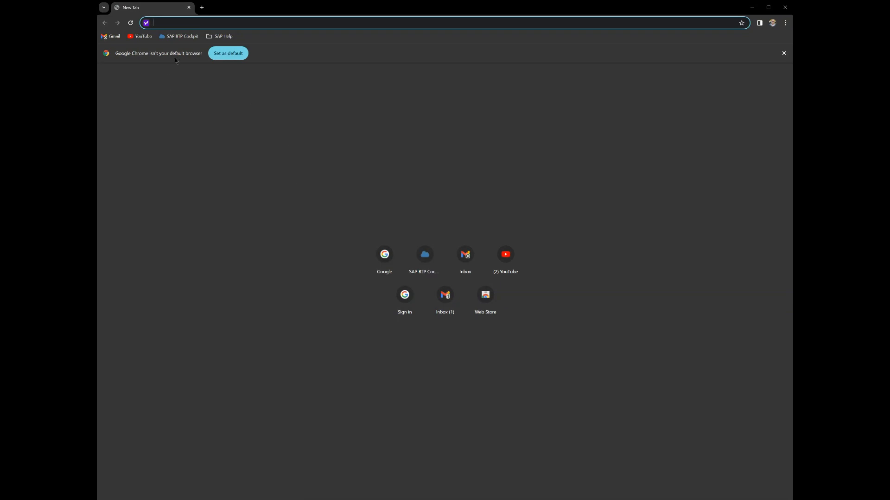
- Open the SAP BTP Cockpit in a new browser session and sign in with the prefilled account and its password
{"action": "left_click", "coordinate": [182, 36]}
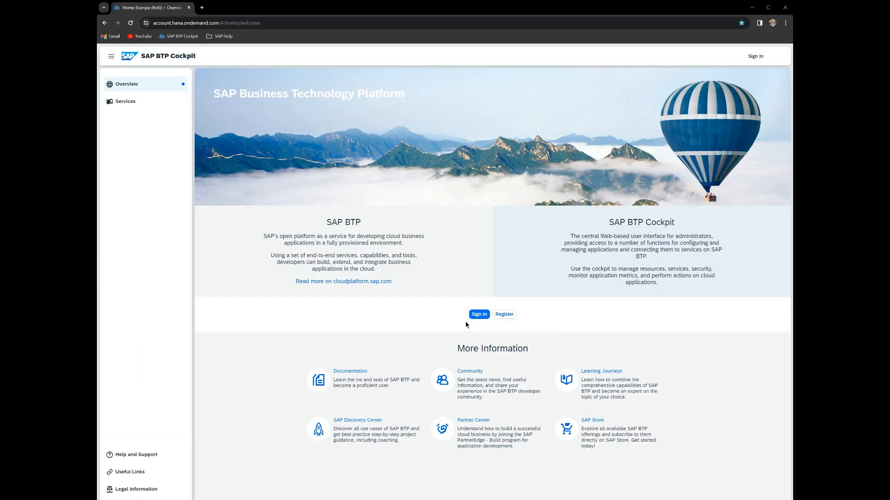
{"action": "left_click", "coordinate": [479, 315]}
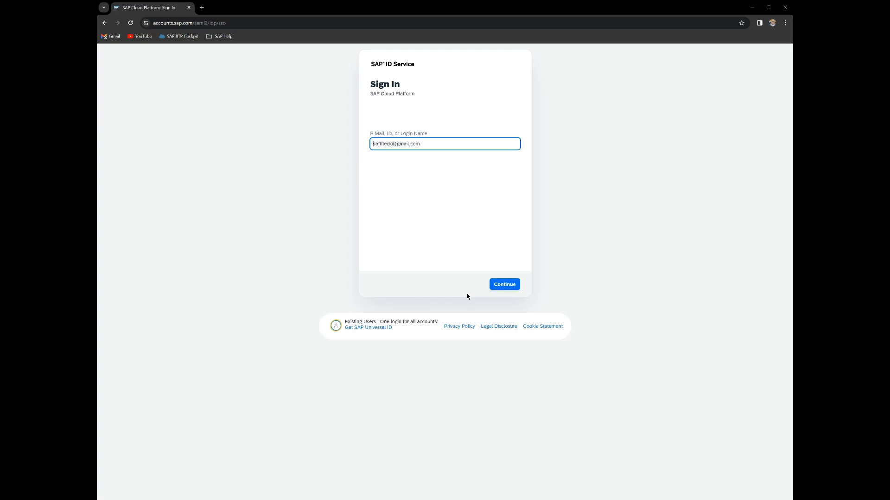
{"action": "left_click", "coordinate": [505, 285]}
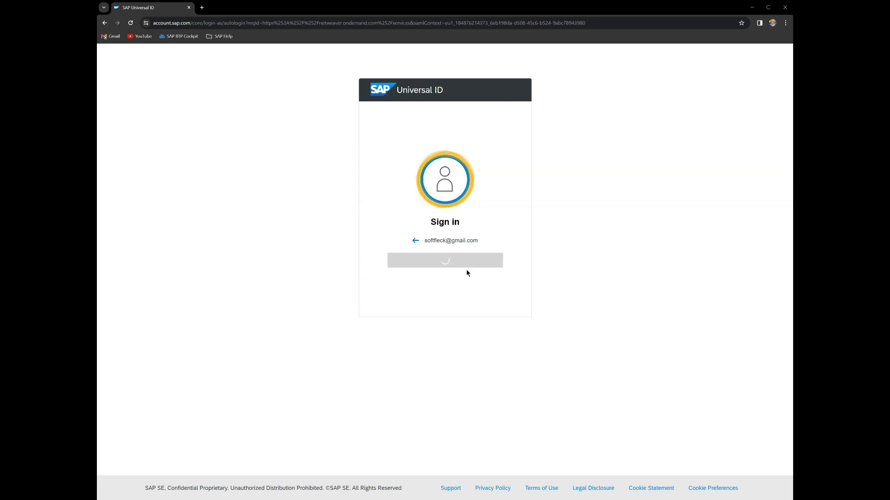
{"action": "left_click", "coordinate": [434, 241]}
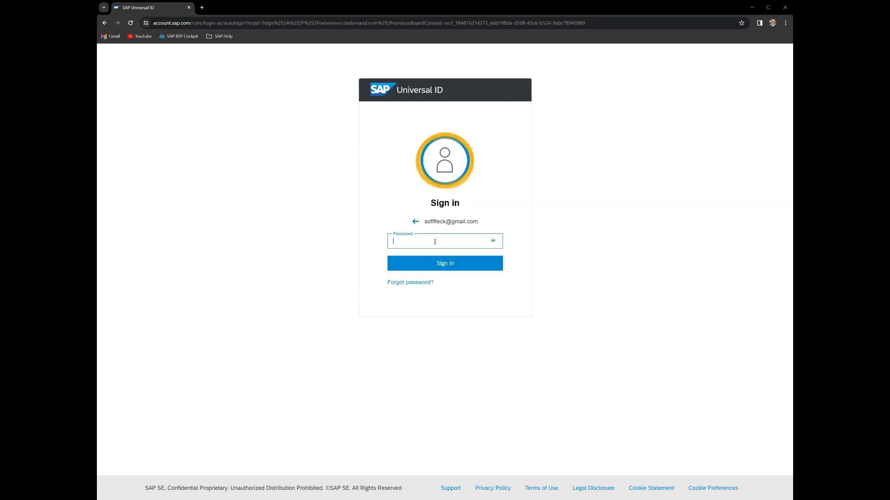
{"action": "type", "text": "•••••••••••"}
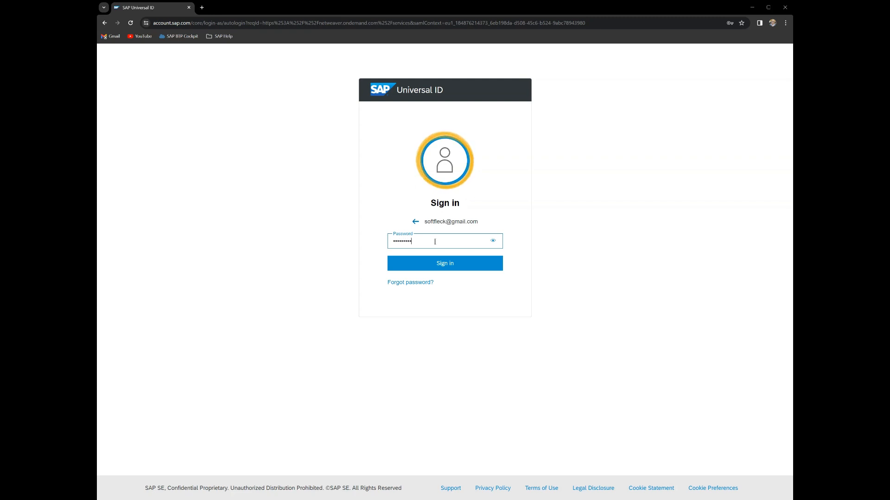
{"action": "type", "text": "••"}
{"action": "left_click", "coordinate": [446, 268]}
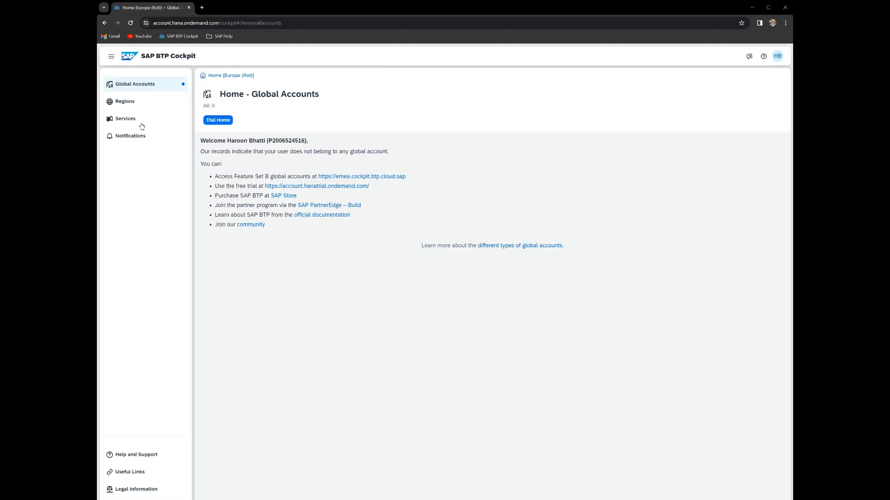
- Go to the trial account from the trial home, dismiss the trial period notice, and open the trial subaccount
{"action": "left_click", "coordinate": [218, 120]}
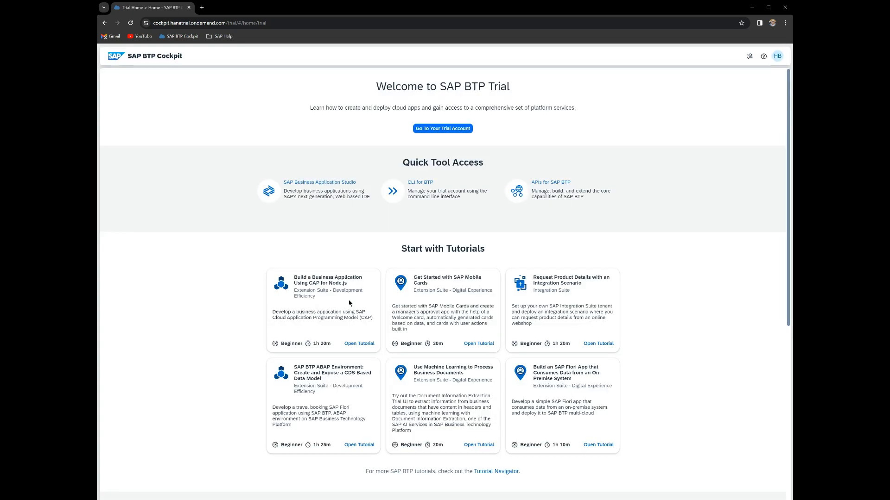
{"action": "left_click", "coordinate": [459, 131]}
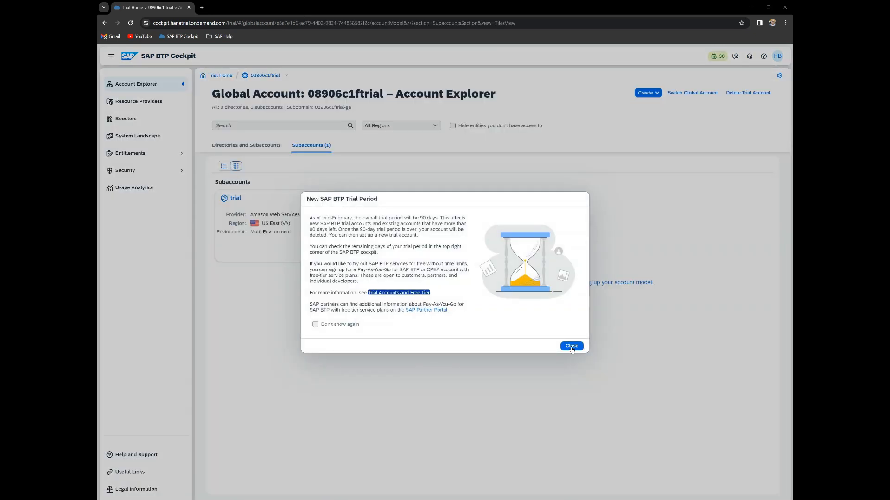
{"action": "left_click", "coordinate": [572, 348]}
{"action": "left_click", "coordinate": [315, 225]}
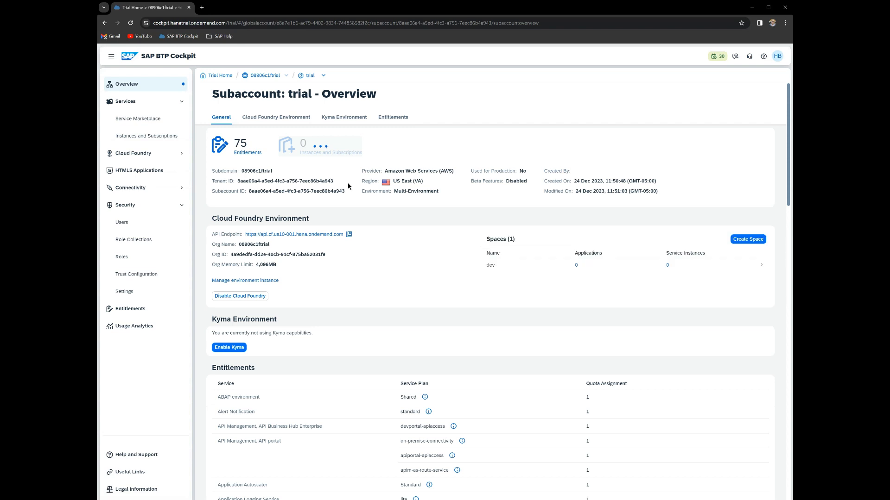
- Launch the Integration Suite application from the trial subaccount's subscriptions, dismiss the announcements, and look over its home page
{"action": "left_click", "coordinate": [314, 154]}
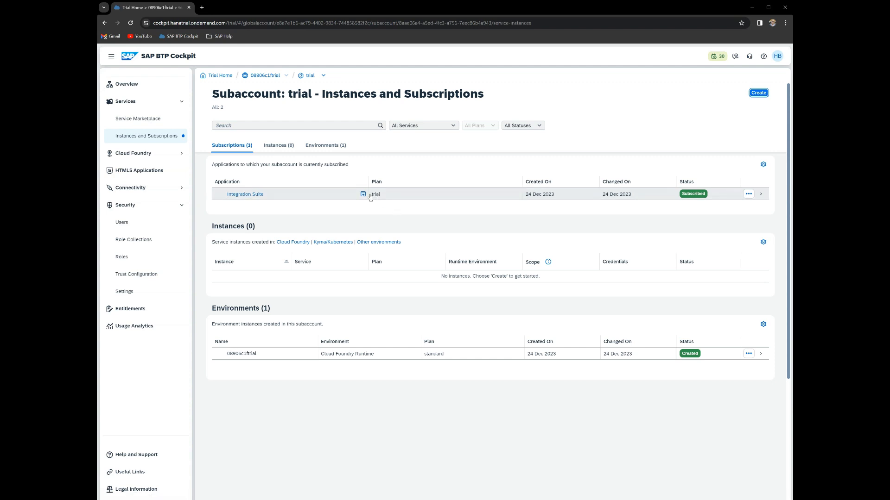
{"action": "left_click", "coordinate": [499, 196]}
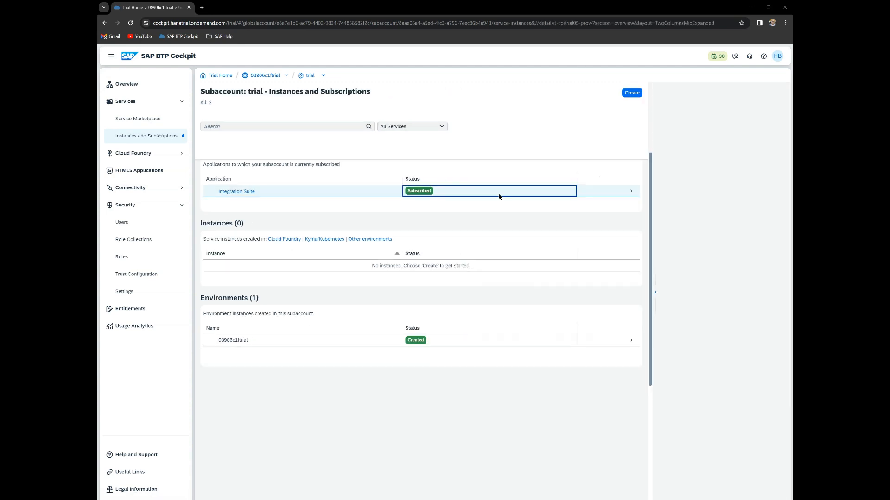
{"action": "left_click", "coordinate": [740, 110]}
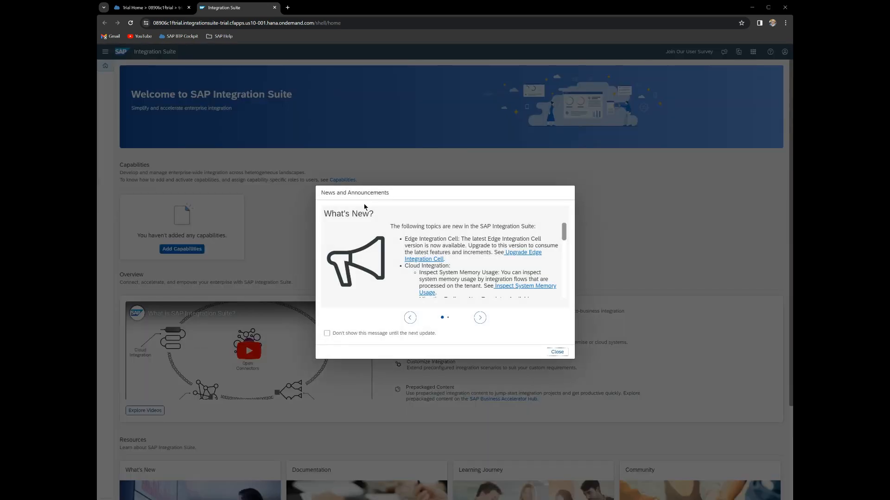
{"action": "left_click", "coordinate": [557, 352]}
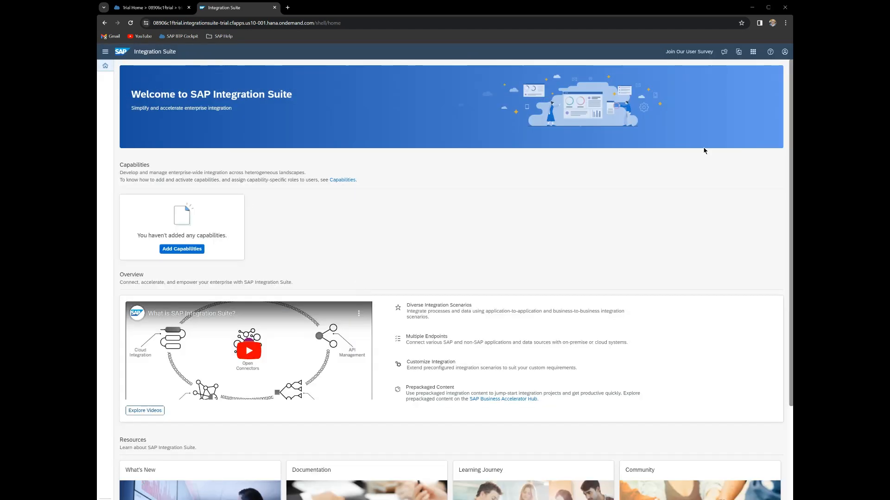
{"action": "scroll", "coordinate": [662, 368], "scroll_direction": "down", "scroll_amount": 1}
{"action": "scroll", "coordinate": [661, 368], "scroll_direction": "up", "scroll_amount": 1}
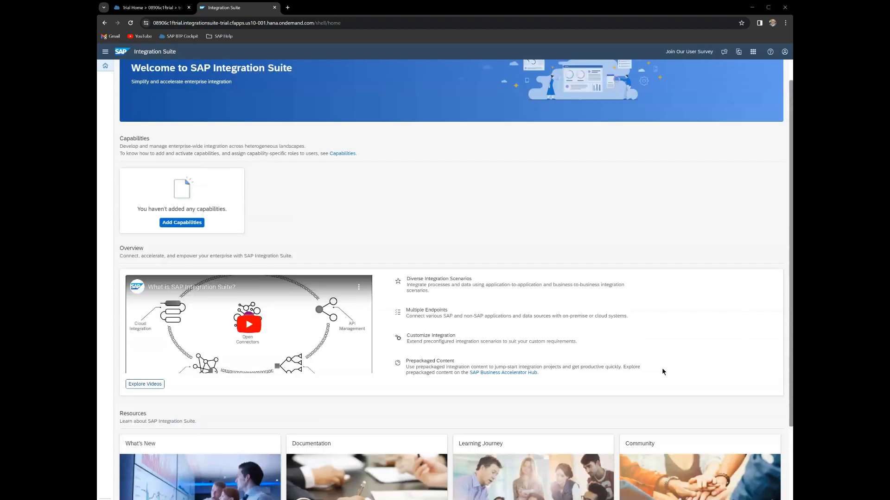